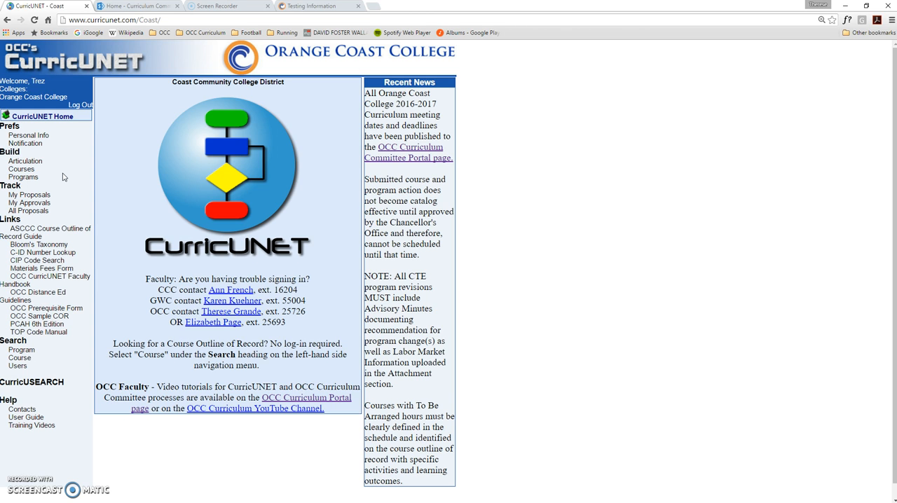
# Open the course builder, filter subjects to TEST-Curricunet, and open TEST 0000 Sample COR Course for editing.
pyautogui.click(60, 177)
pyautogui.click(23, 169)
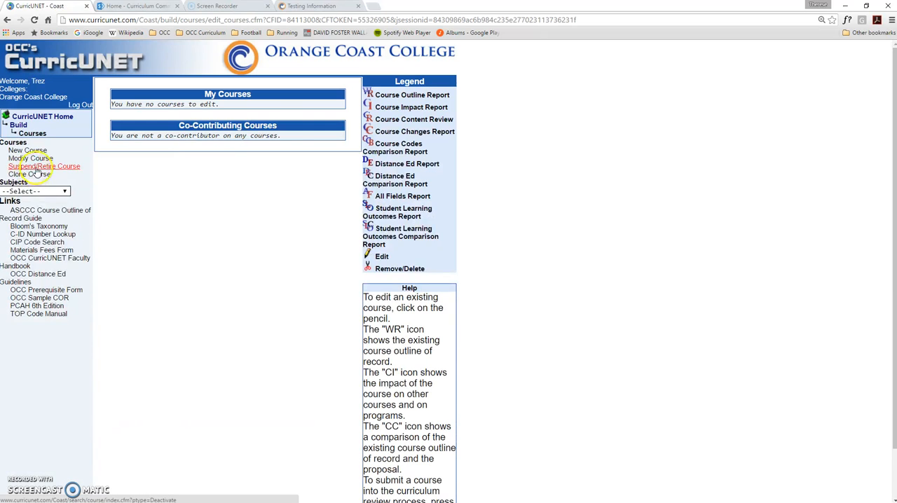
pyautogui.click(51, 193)
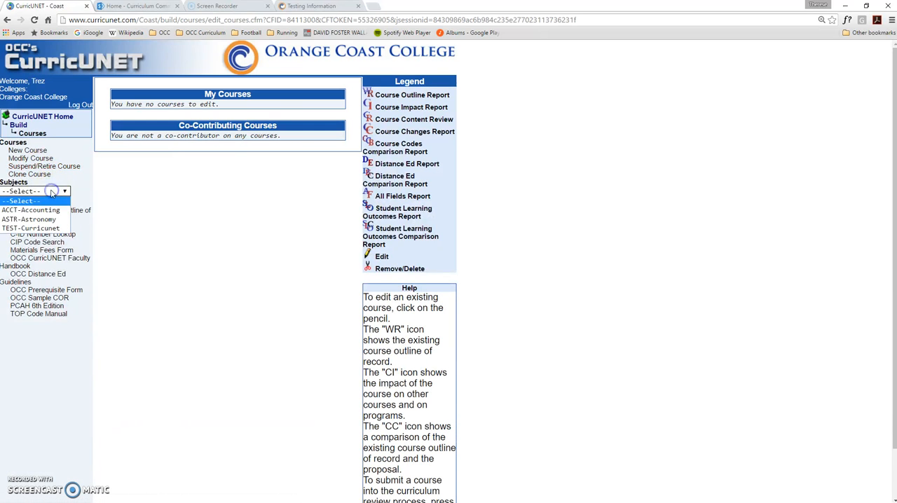
pyautogui.click(48, 228)
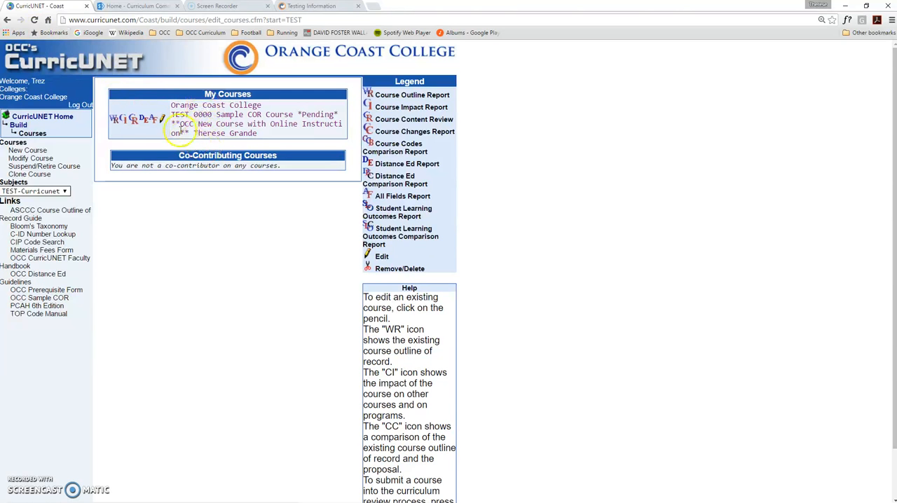
pyautogui.click(162, 119)
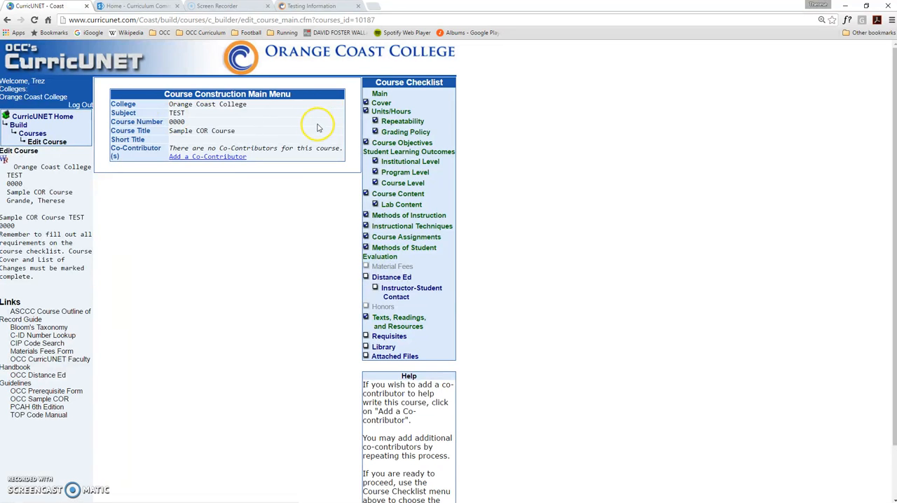
# Open the course's Cover page and scroll through its fields.
pyautogui.click(382, 104)
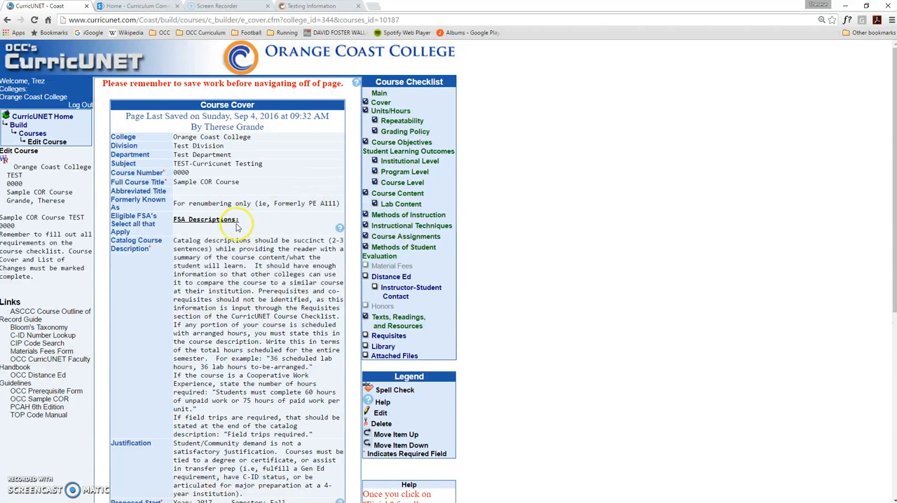
pyautogui.scroll(-1, 263, 316)
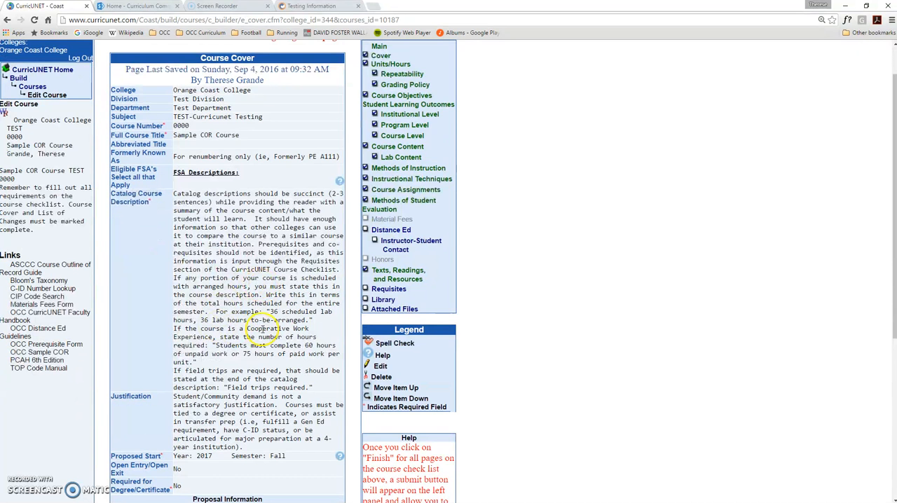
pyautogui.scroll(1, 261, 321)
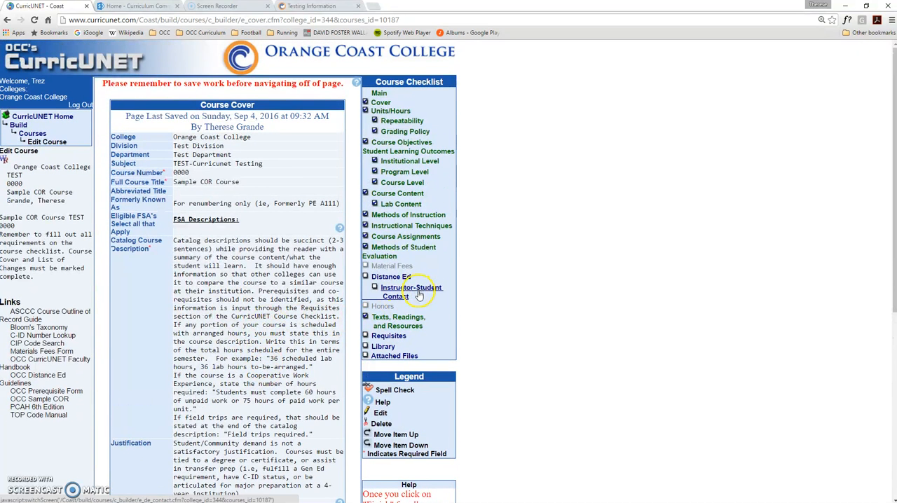
# Open the Requisites page and start adding a new requisite of type Prerequisite.
pyautogui.click(389, 339)
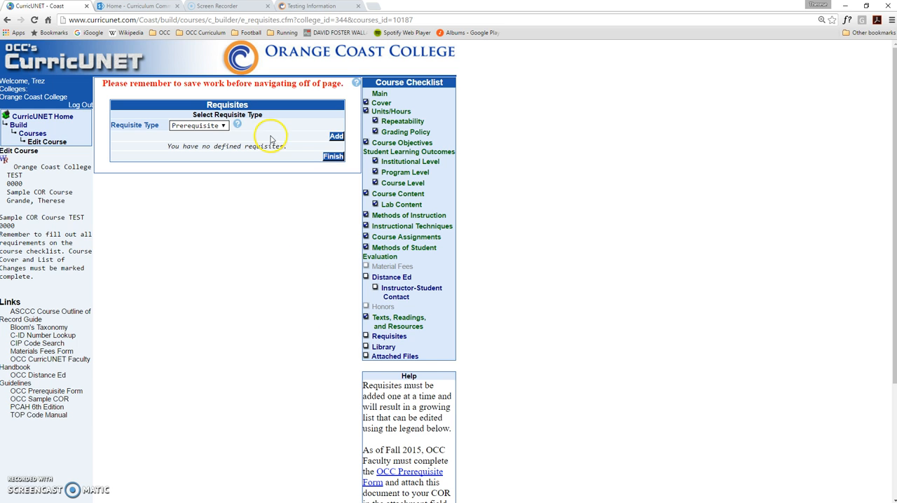
pyautogui.click(218, 128)
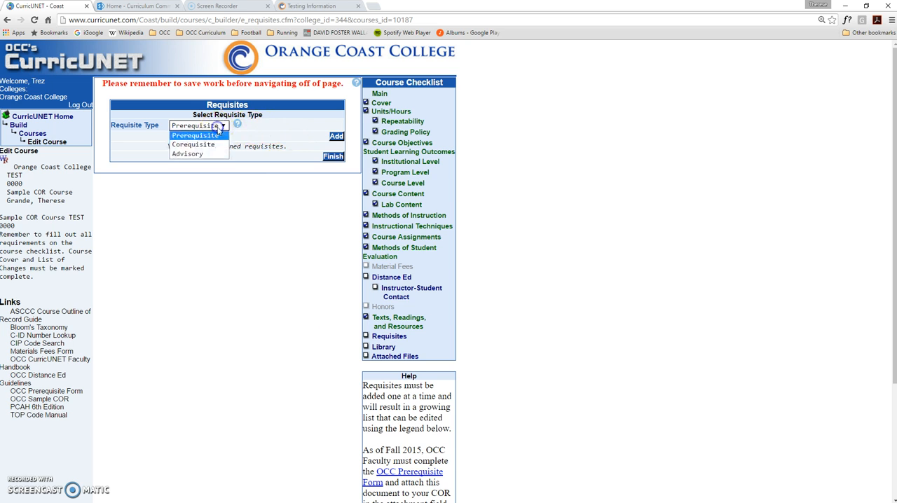
pyautogui.click(219, 135)
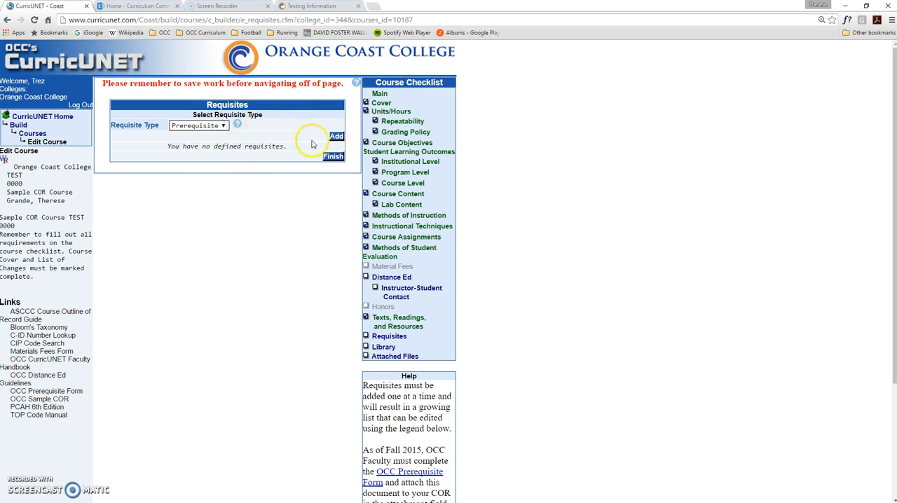
pyautogui.click(336, 138)
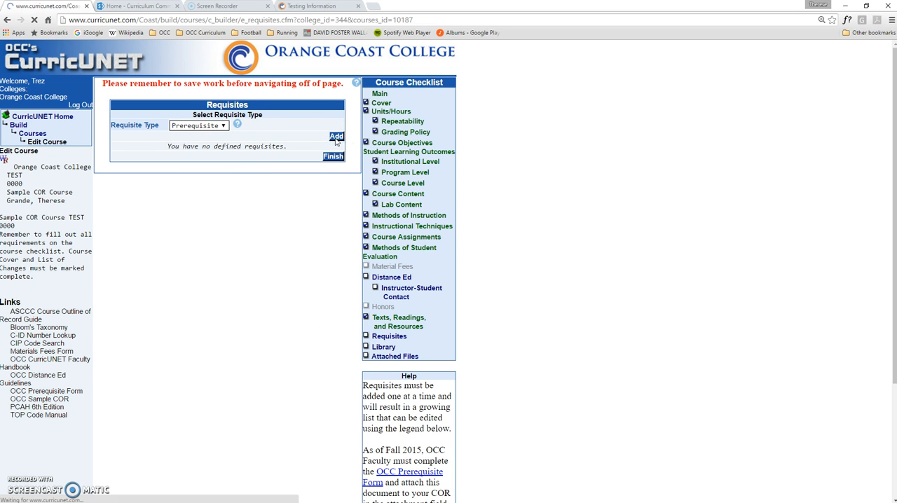
# Choose Orange Coast College and select MATH A030 as the prerequisite course.
pyautogui.scroll(-1, 332, 143)
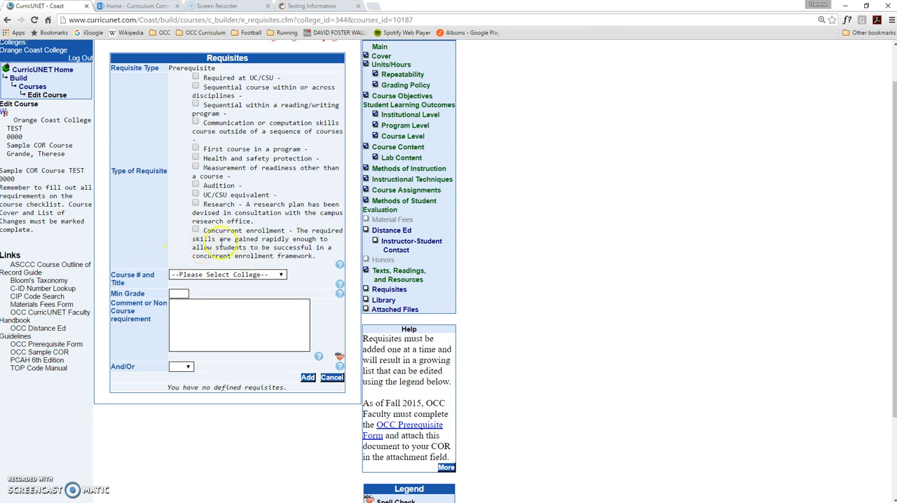
pyautogui.click(241, 273)
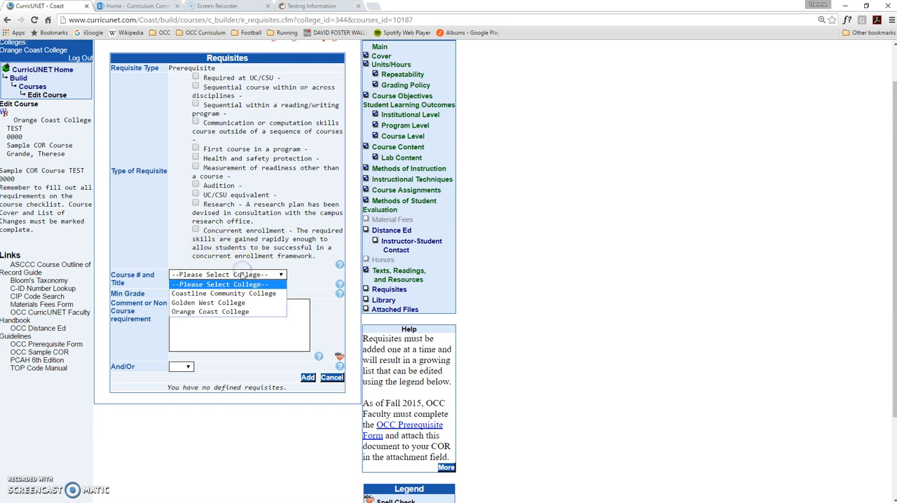
pyautogui.click(245, 313)
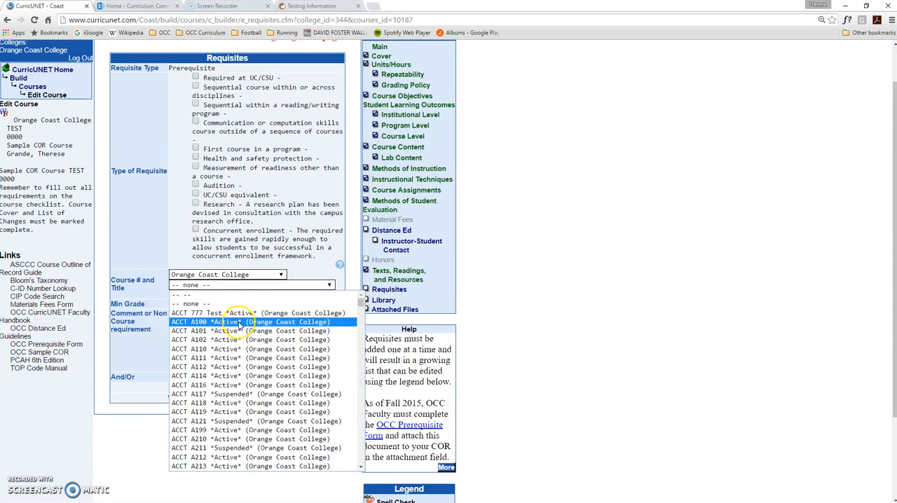
pyautogui.write('math')
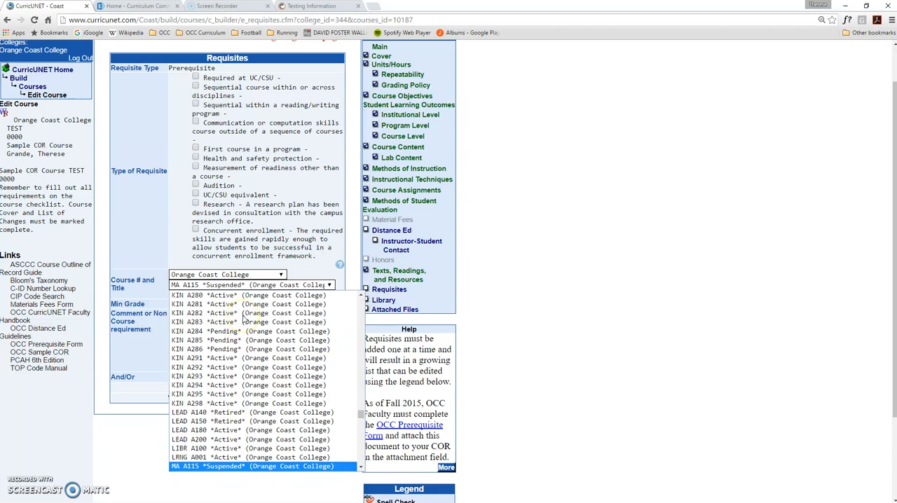
pyautogui.scroll(-8, 245, 324)
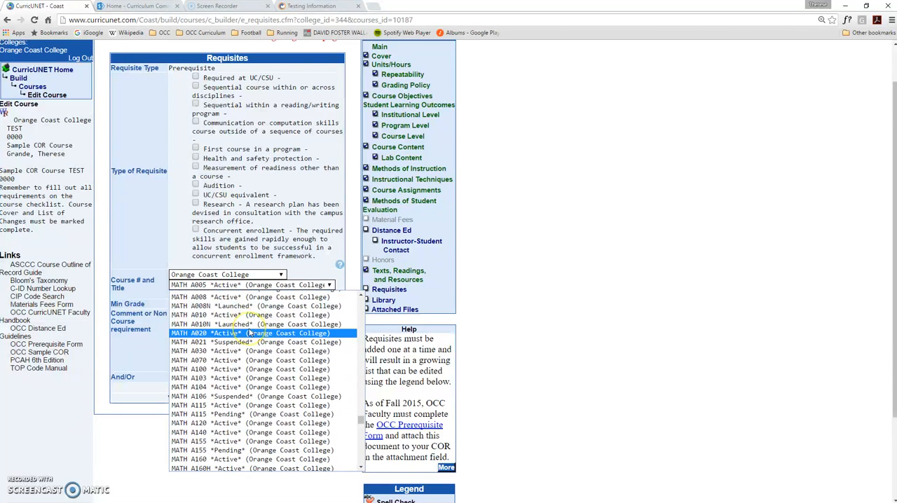
pyautogui.scroll(3, 250, 333)
pyautogui.click(249, 352)
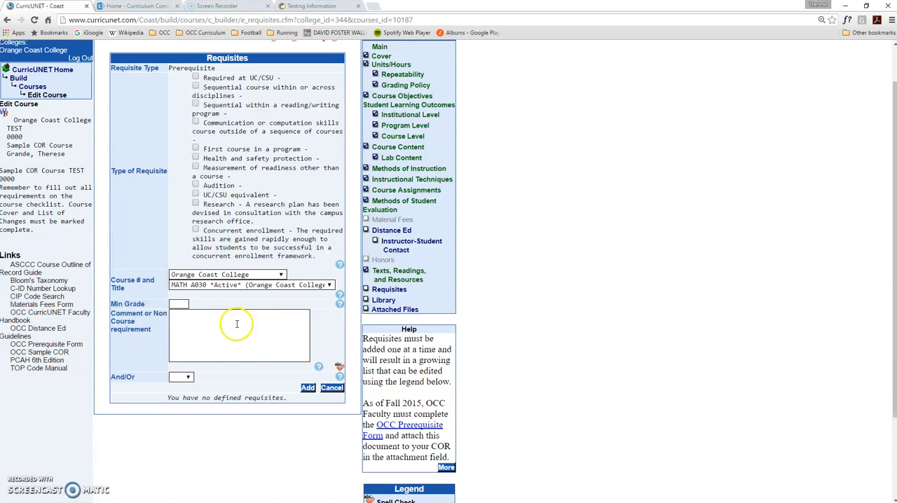
# Set the minimum grade to C and enter the comment "or concurrent enrollment or appropriate placement".
pyautogui.click(184, 304)
pyautogui.write('C')
pyautogui.click(183, 312)
pyautogui.click(201, 321)
pyautogui.write('concurrent enrollment')
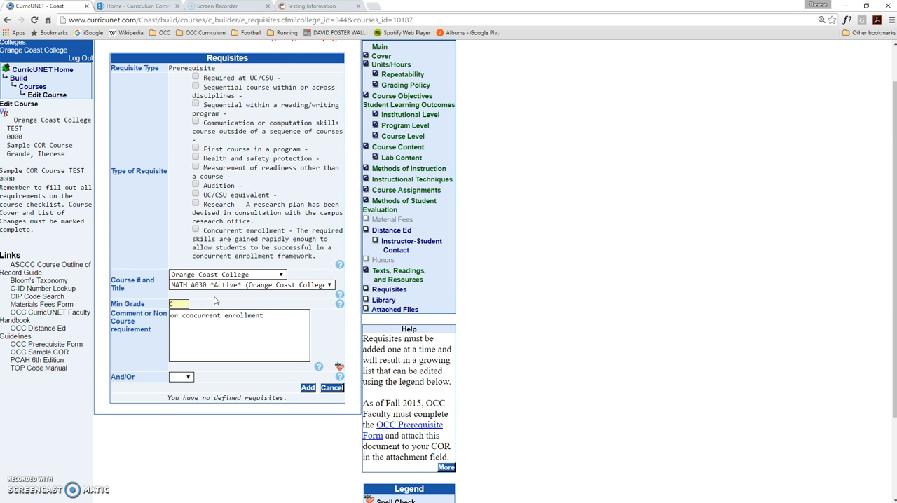
pyautogui.write('or appropriate placement')
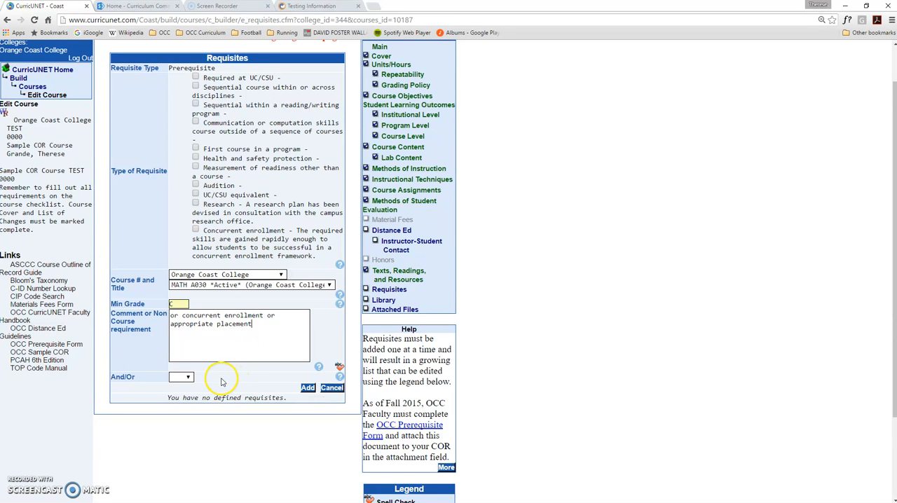
# Set the And/Or option to or and add the prerequisite.
pyautogui.click(186, 378)
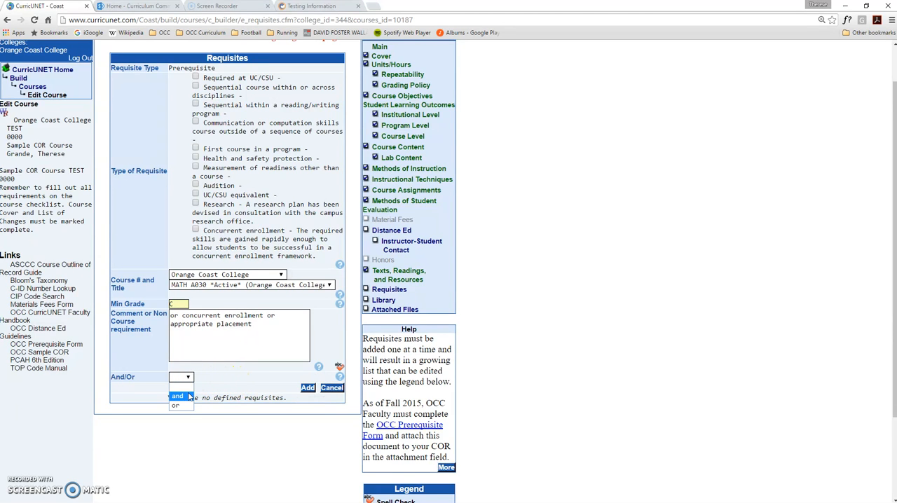
pyautogui.click(181, 406)
pyautogui.click(307, 388)
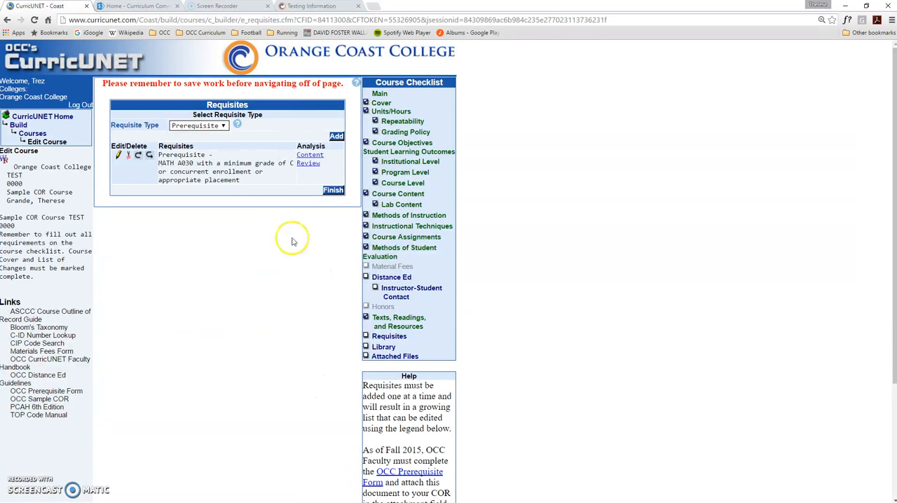
pyautogui.click(224, 126)
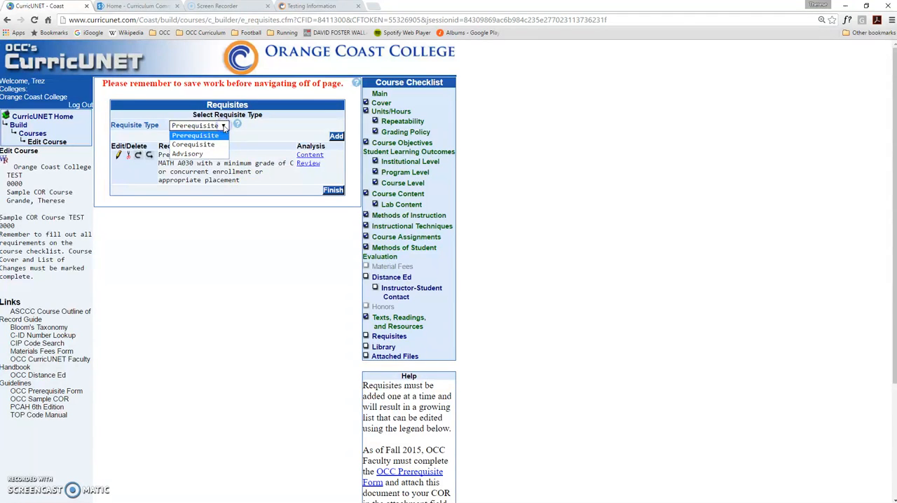
pyautogui.click(220, 145)
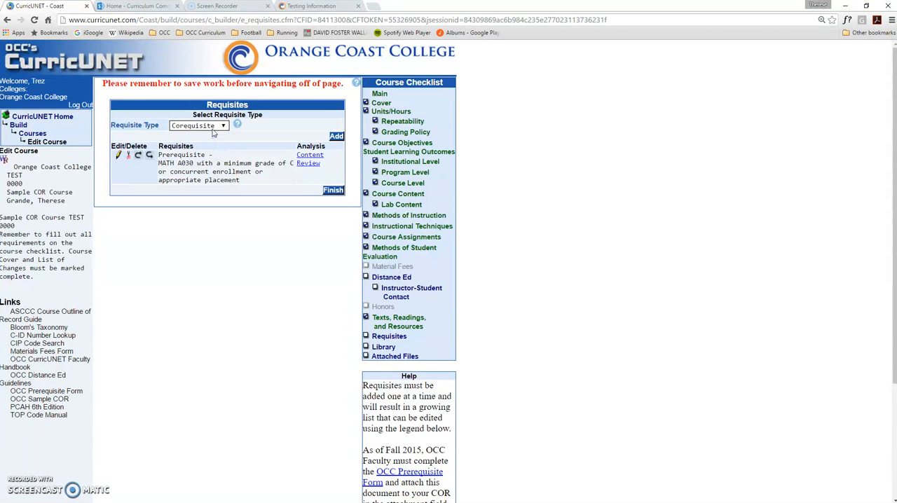
pyautogui.click(335, 137)
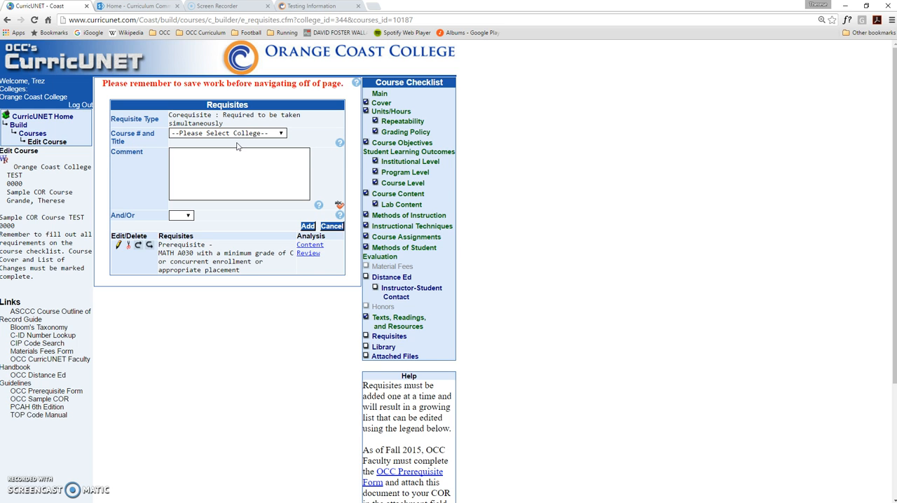
pyautogui.click(331, 227)
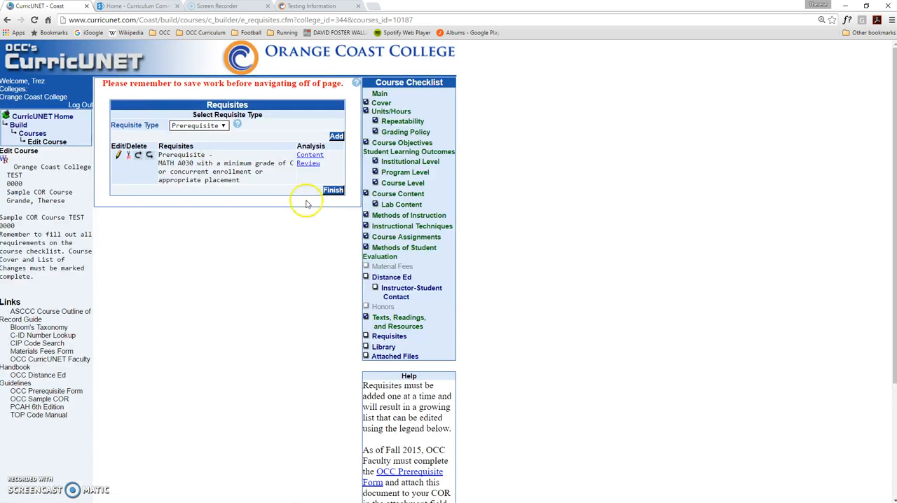
# Switch the requisite type to Advisory.
pyautogui.click(223, 126)
pyautogui.click(212, 154)
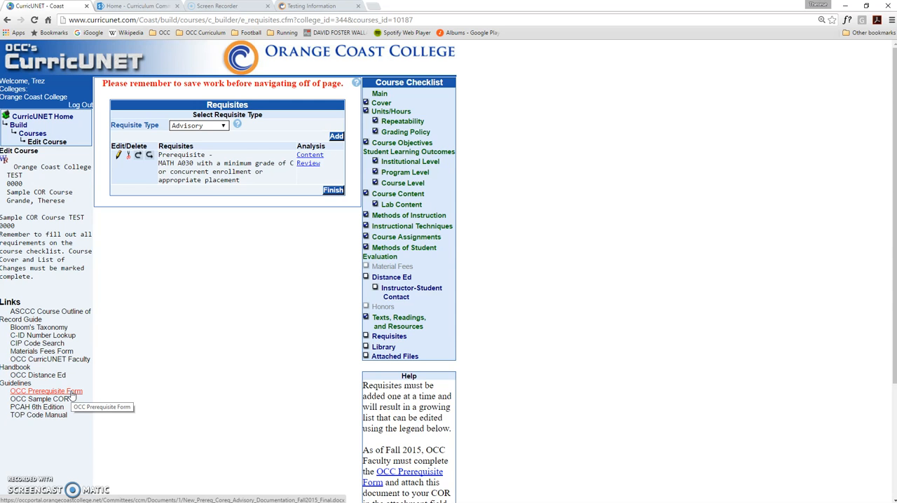
# View the Curriculum Committee portal in the other tab, then return to the Requisites page.
pyautogui.click(132, 7)
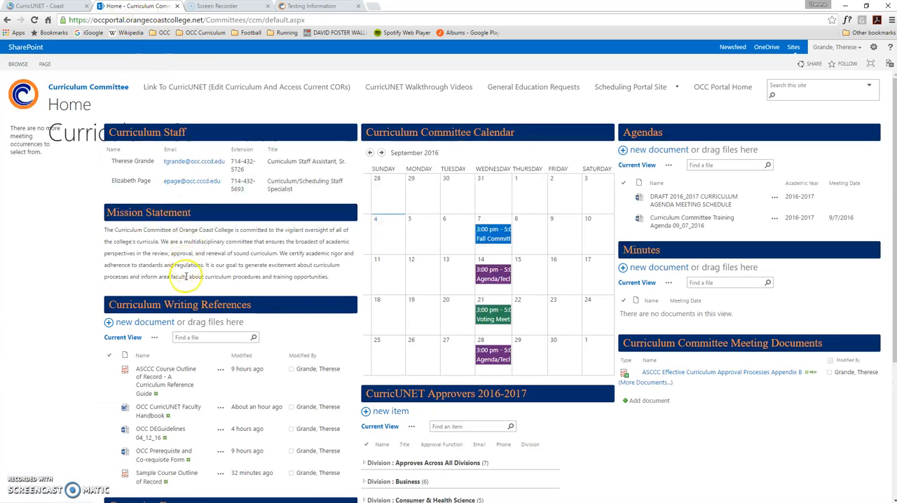
pyautogui.scroll(-1, 211, 312)
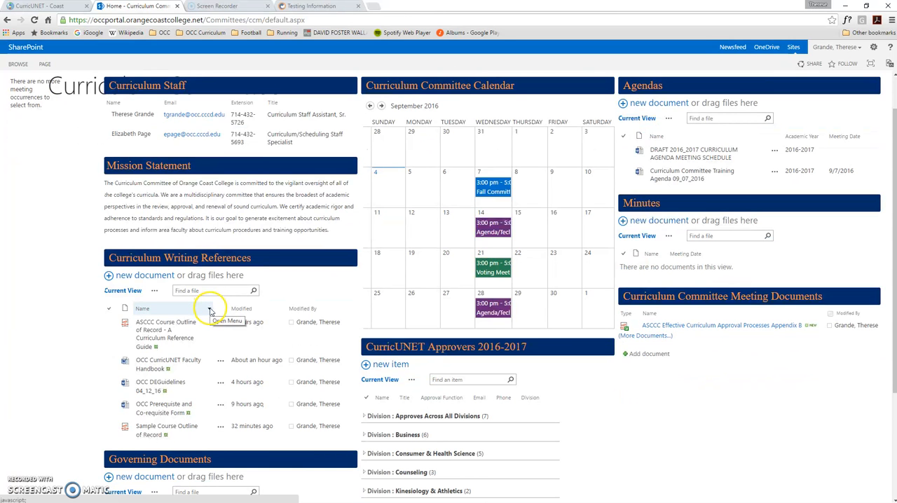
pyautogui.click(77, 8)
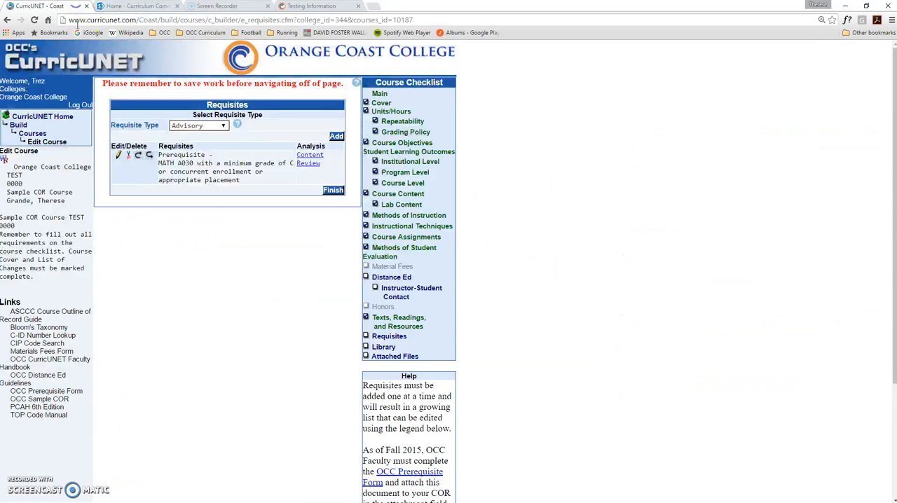
# Download the OCC Prerequisite Form and open the downloaded document.
pyautogui.click(70, 391)
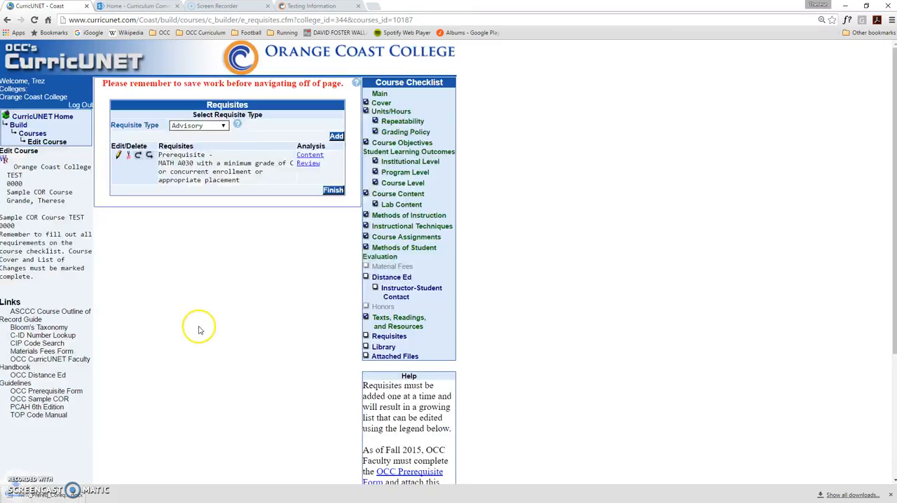
pyautogui.click(72, 493)
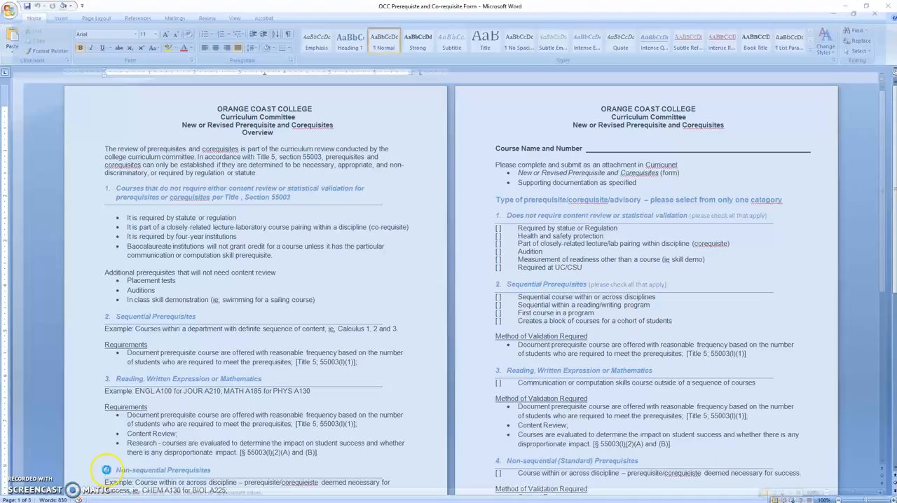
# Scroll through the prerequisite form's overview and course checklist pages.
pyautogui.scroll(-1, 258, 196)
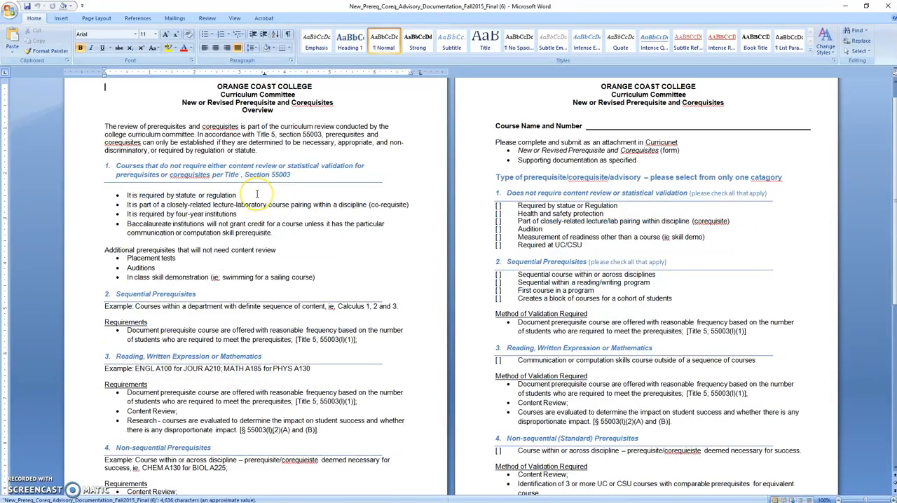
pyautogui.scroll(-1, 256, 199)
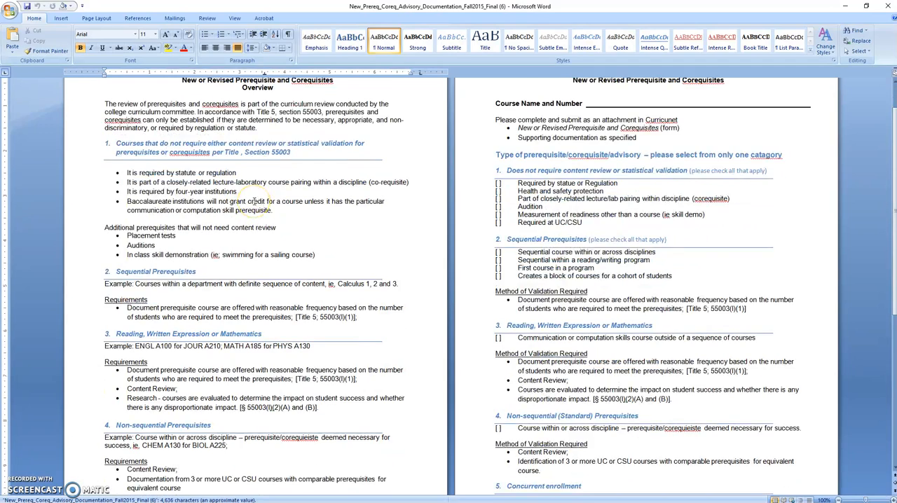
pyautogui.scroll(-1, 254, 201)
pyautogui.scroll(2, 254, 202)
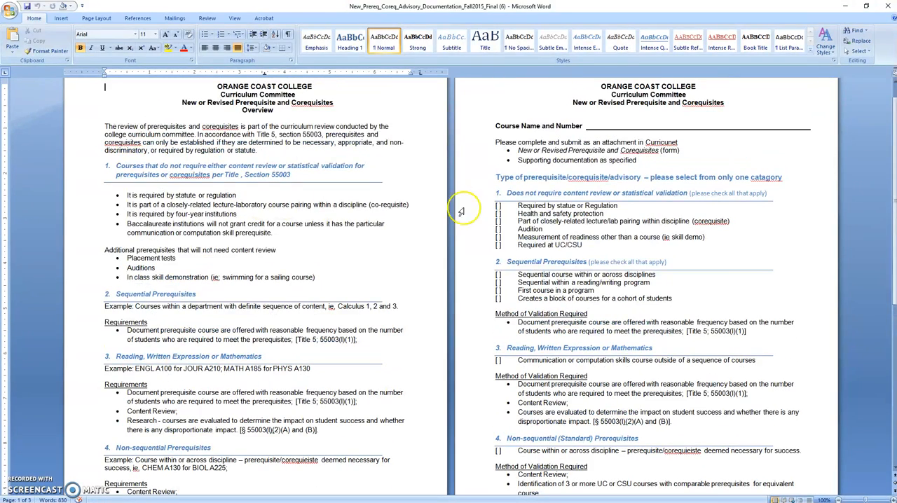
pyautogui.click(589, 126)
pyautogui.scroll(-2, 603, 160)
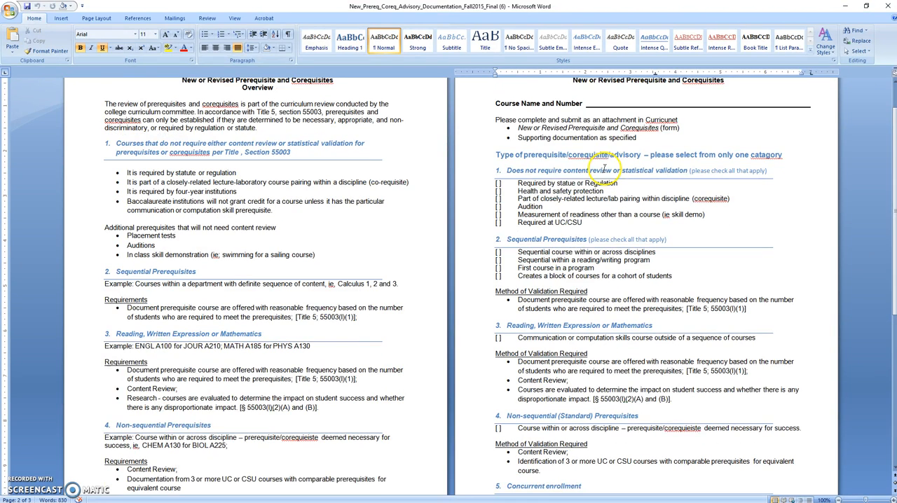
# Scroll through the form's requisite categories and the Methods of Validation Required page with its content review and research sections.
pyautogui.scroll(-2, 547, 160)
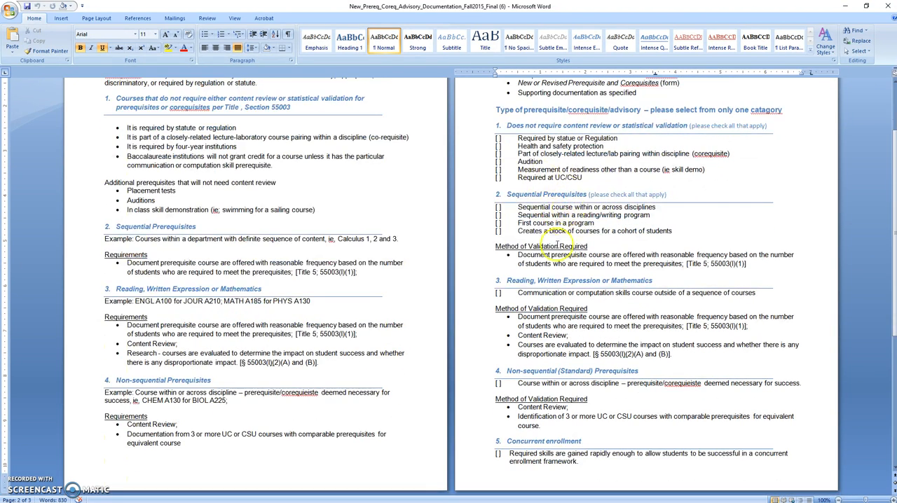
pyautogui.click(555, 291)
pyautogui.scroll(-9, 555, 292)
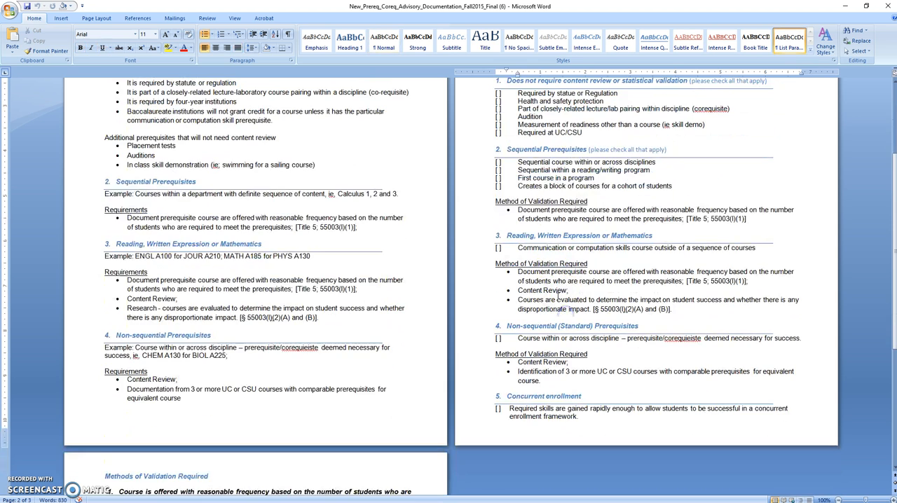
pyautogui.scroll(-2, 555, 291)
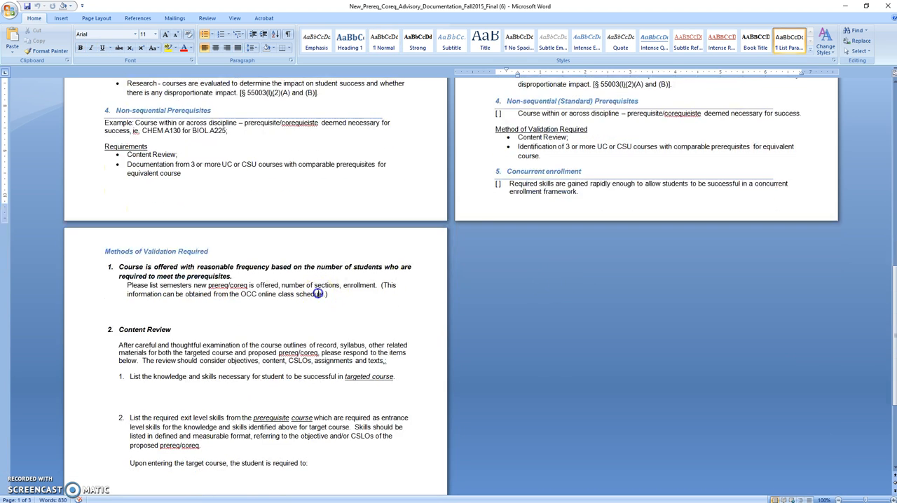
pyautogui.click(319, 294)
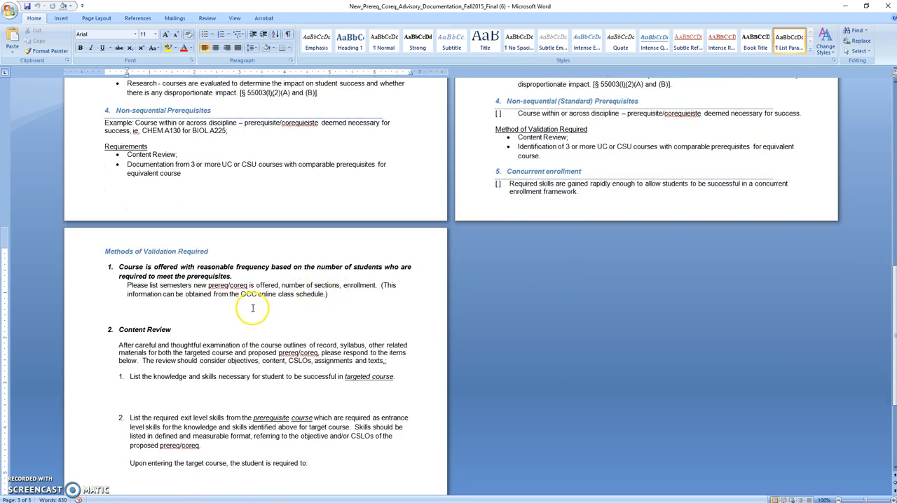
pyautogui.scroll(-1, 226, 317)
pyautogui.scroll(-3, 227, 317)
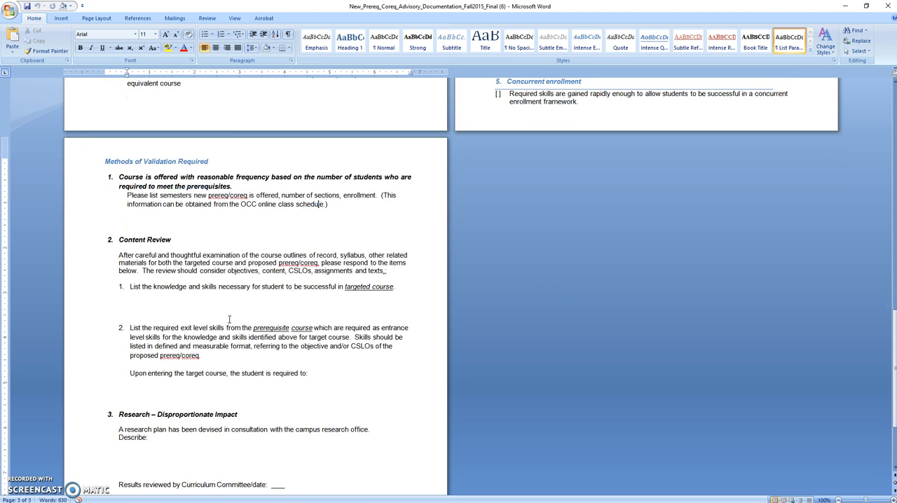
pyautogui.scroll(9, 230, 320)
pyautogui.click(279, 276)
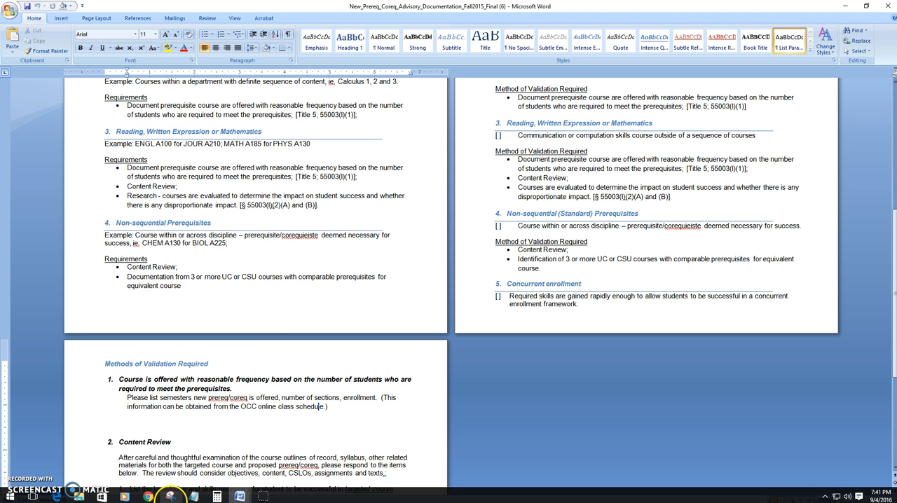
# Switch back to CurricUNET, open the course's Attached Files upload page, and open then cancel the file chooser.
pyautogui.click(148, 497)
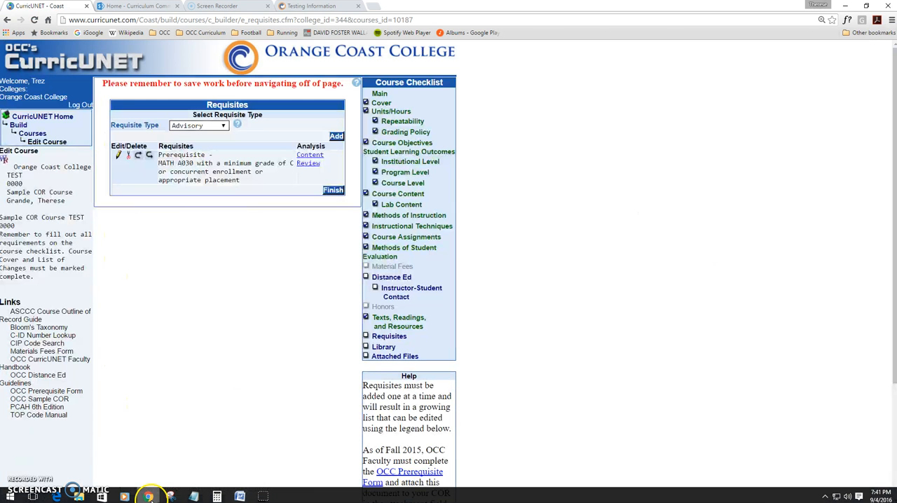
pyautogui.click(385, 359)
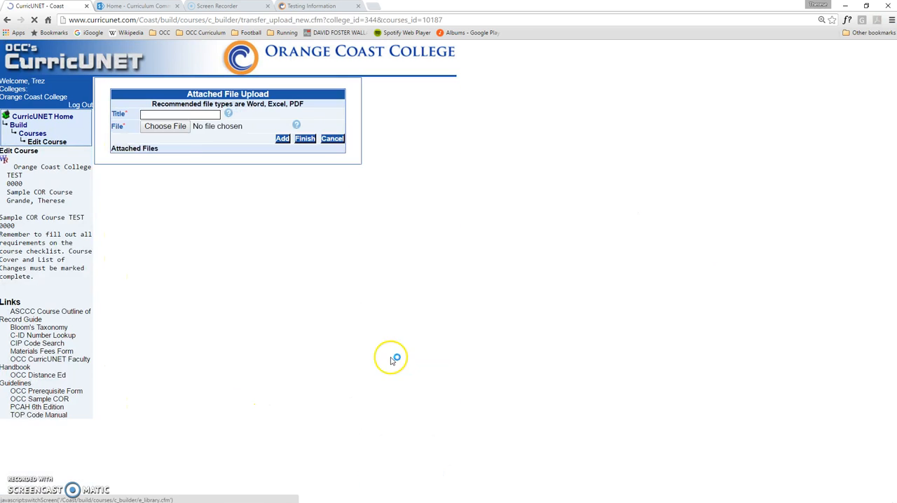
pyautogui.click(164, 126)
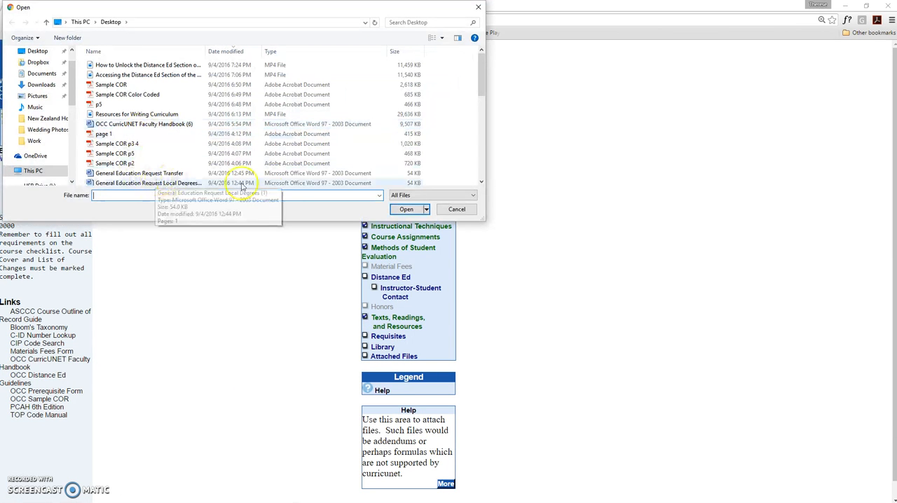
pyautogui.click(456, 210)
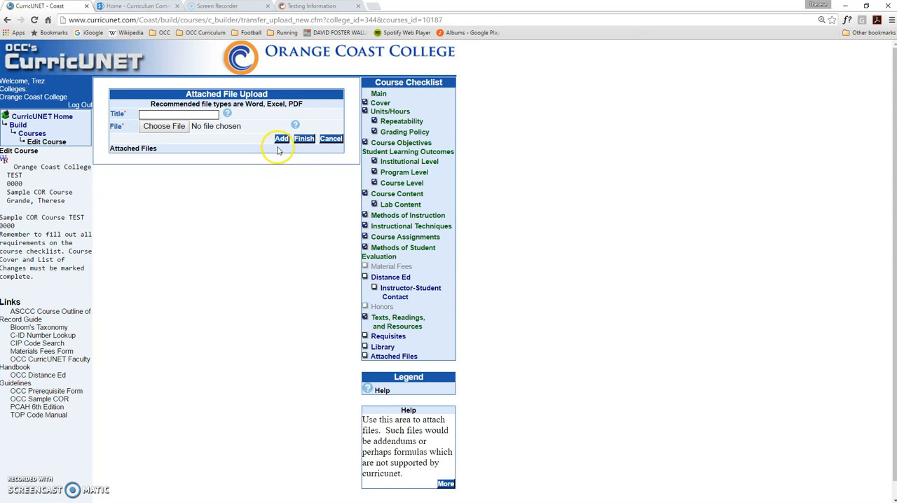